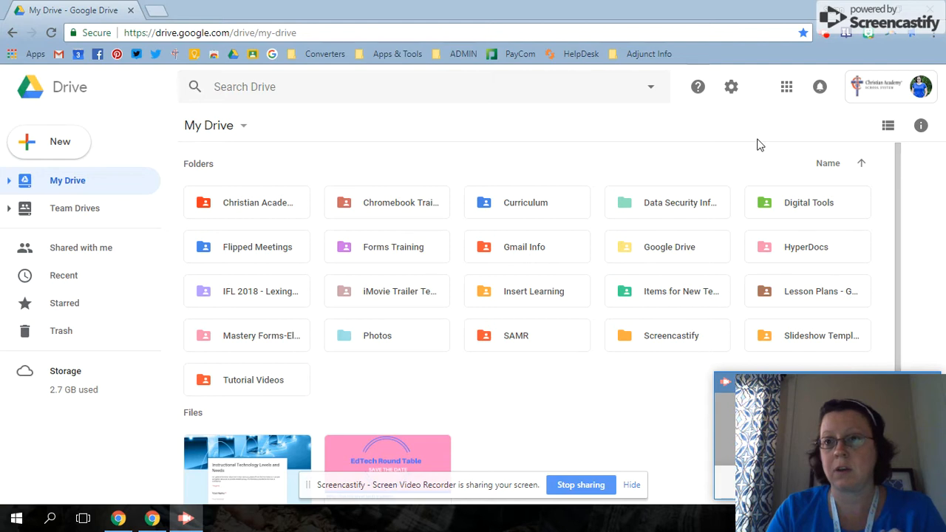
# Switch to Gmail and open the inbox configuration for choosing category tabs
pyautogui.click(789, 91)
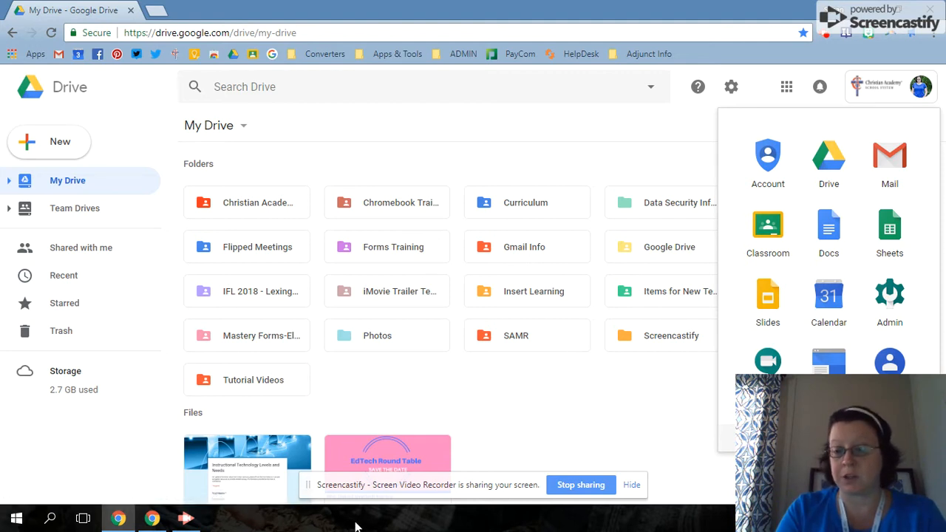
pyautogui.click(890, 169)
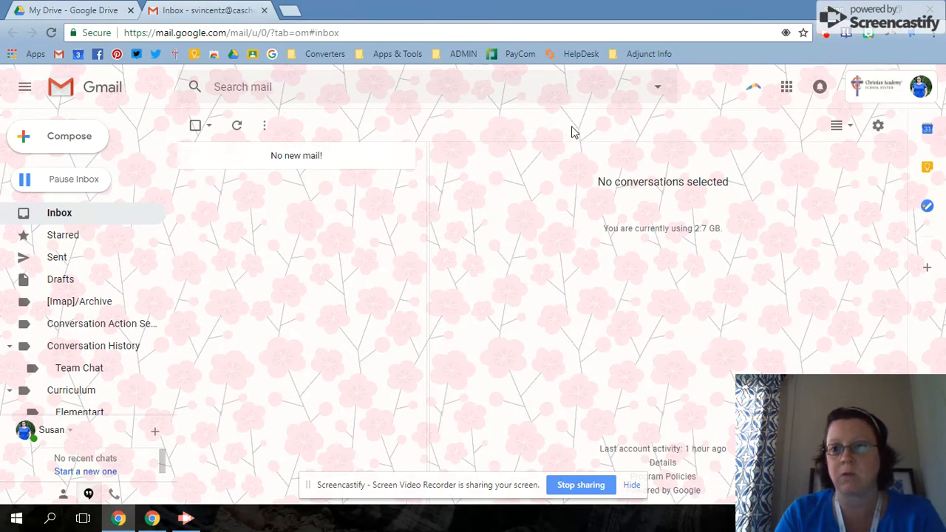
pyautogui.click(877, 126)
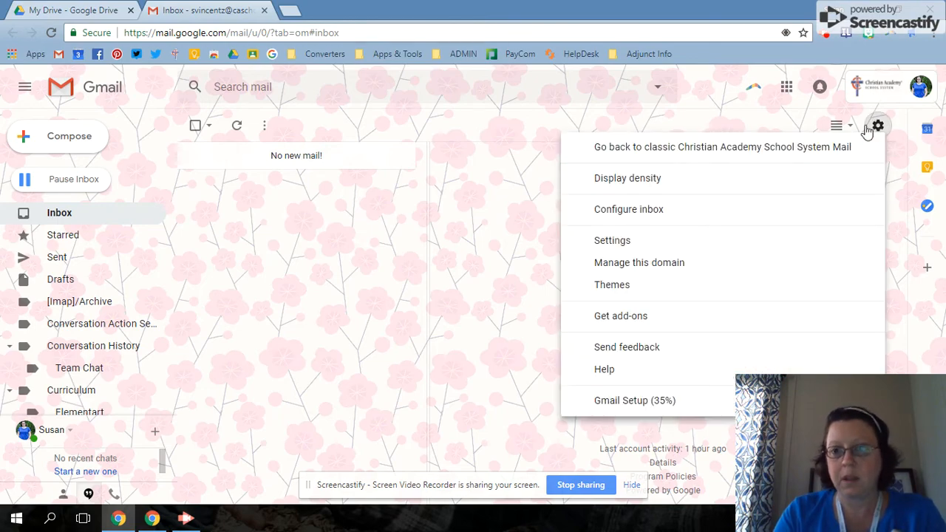
pyautogui.click(687, 211)
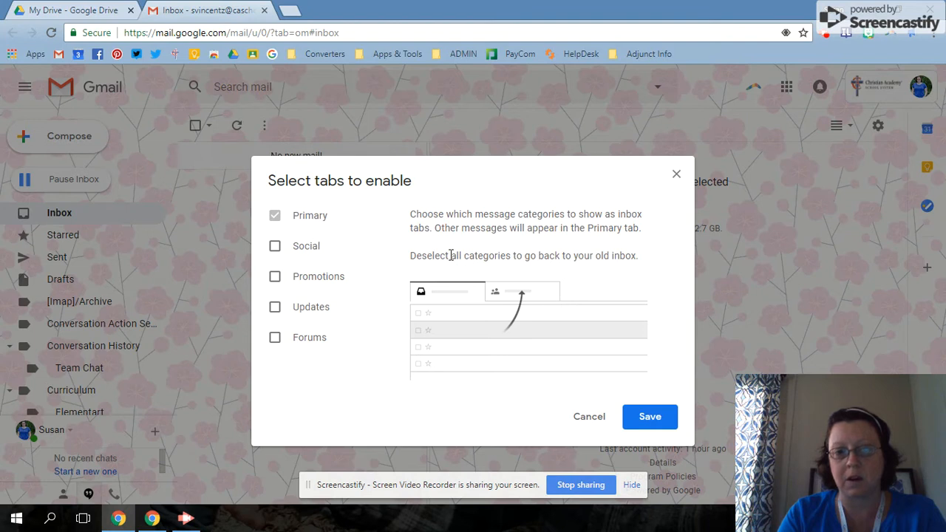
# Review the descriptions of the Social, Promotions and Forums inbox categories, and close the tab selection without saving
pyautogui.moveTo(341, 246)
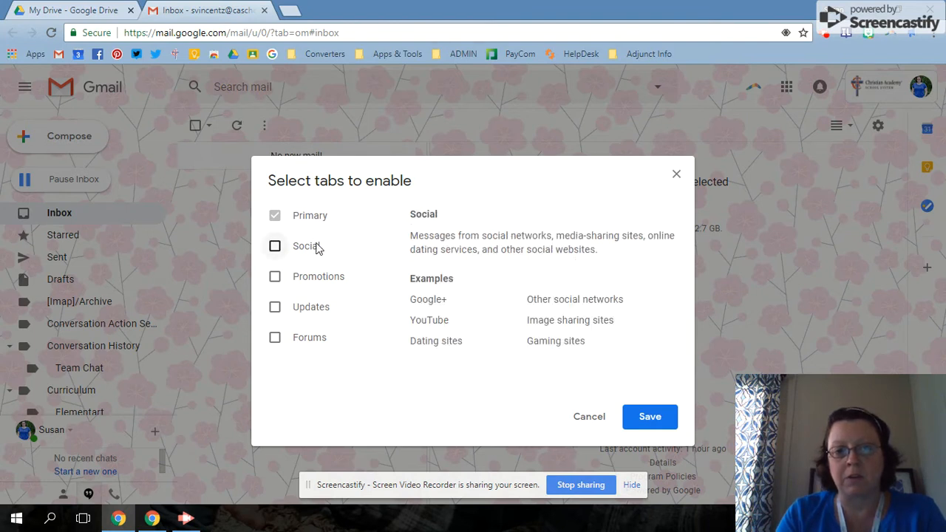
pyautogui.moveTo(316, 274)
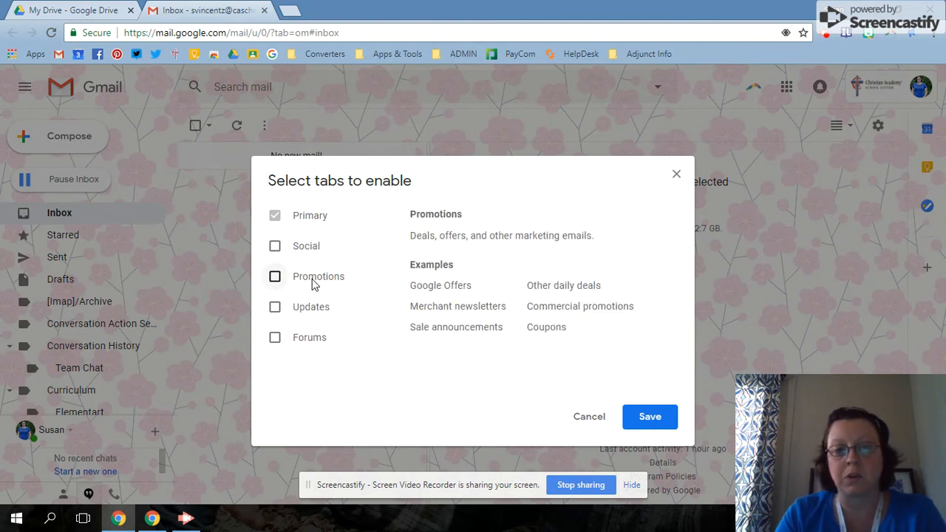
pyautogui.moveTo(310, 338)
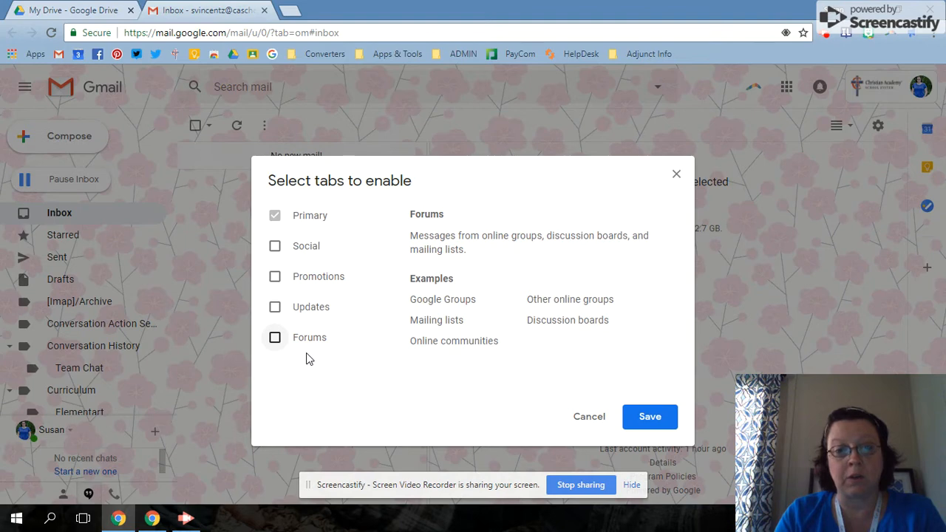
pyautogui.click(590, 417)
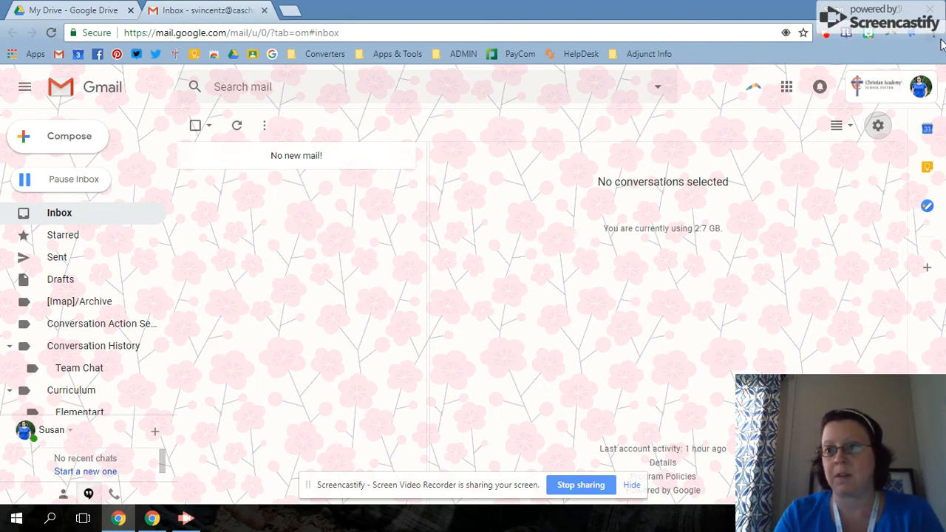
# Open the full mail settings and view the available choices for conversations shown per page
pyautogui.click(878, 127)
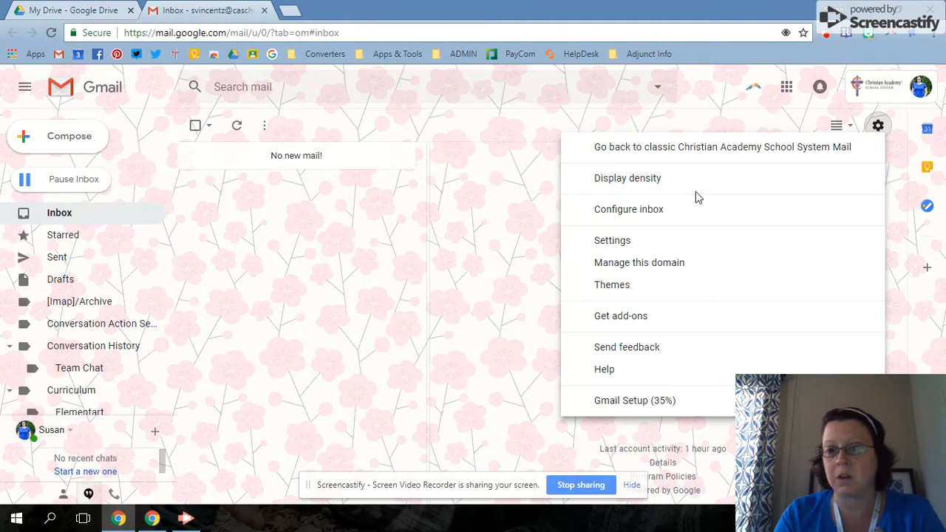
pyautogui.click(618, 250)
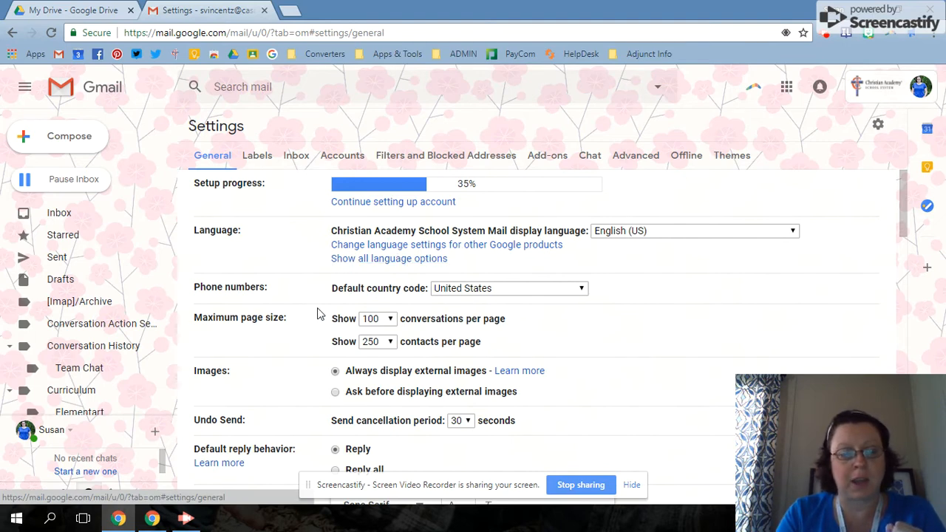
pyautogui.scroll(-2, 319, 314)
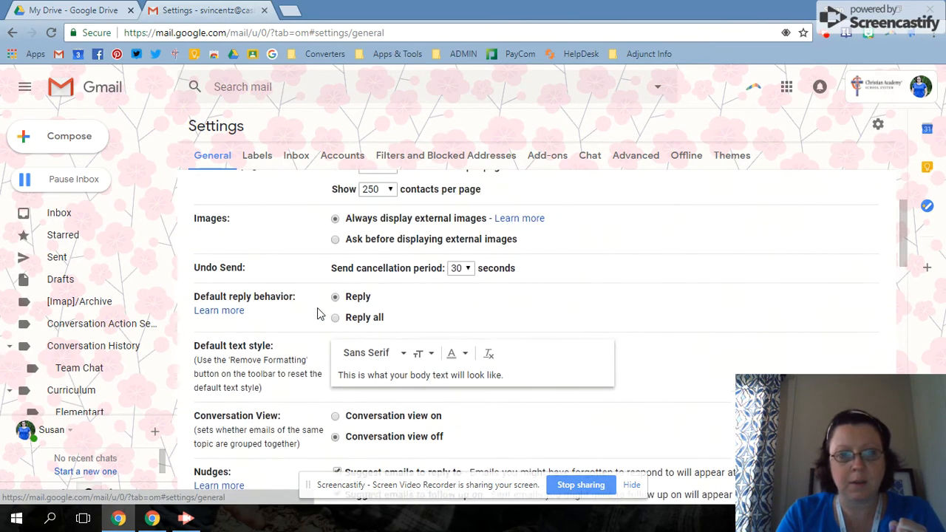
pyautogui.scroll(2, 319, 313)
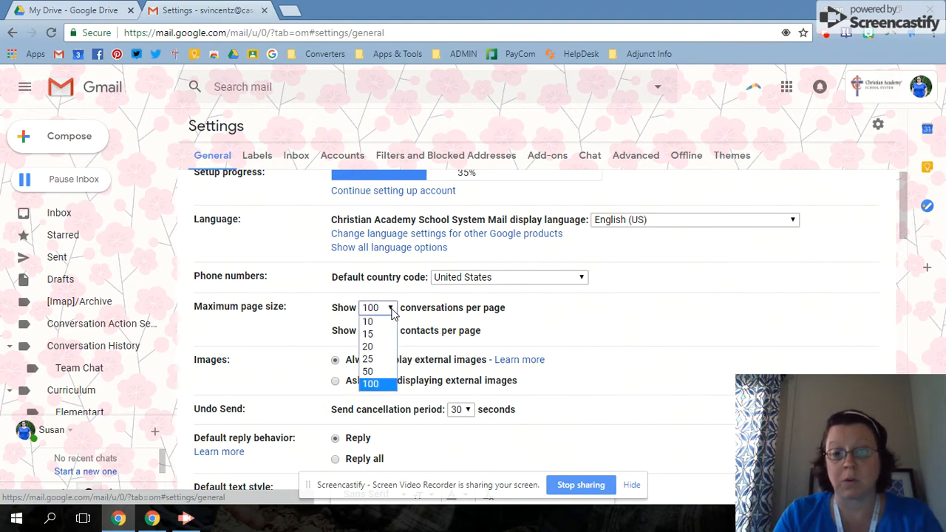
pyautogui.click(390, 309)
pyautogui.click(393, 314)
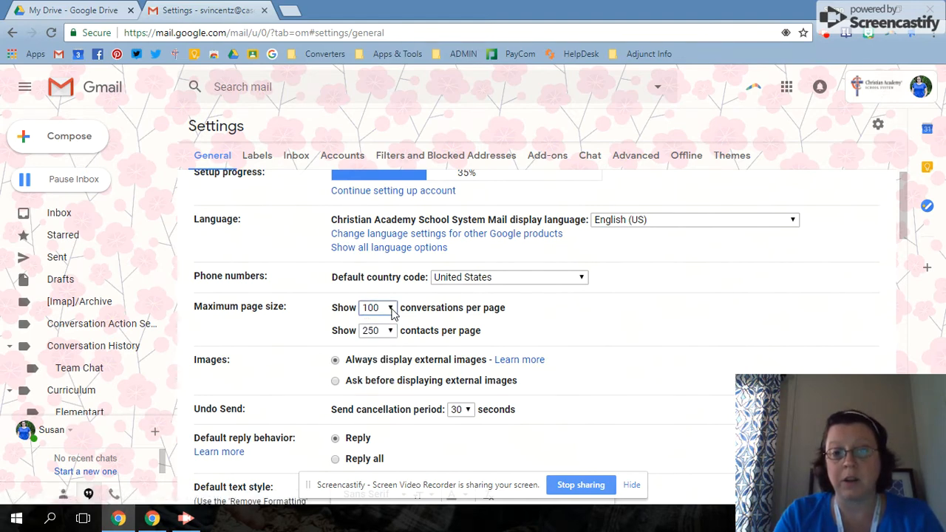
pyautogui.click(392, 314)
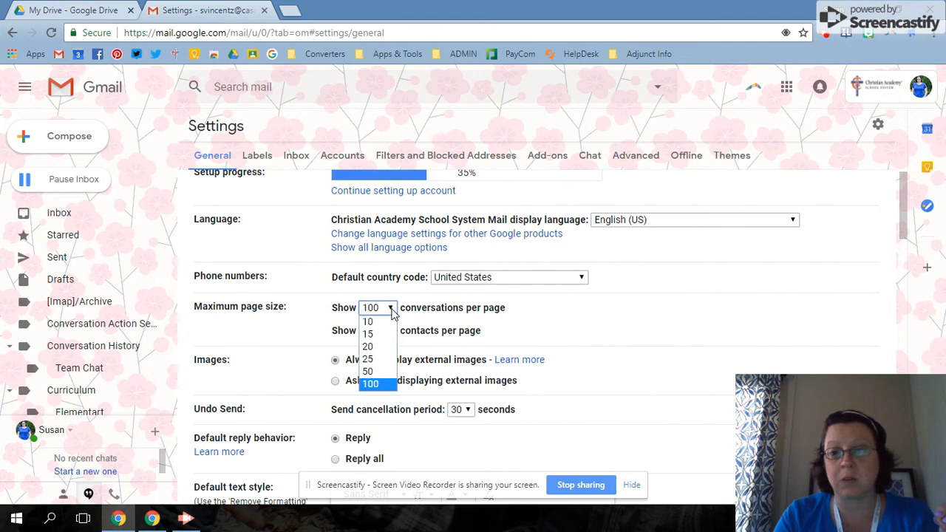
pyautogui.click(392, 313)
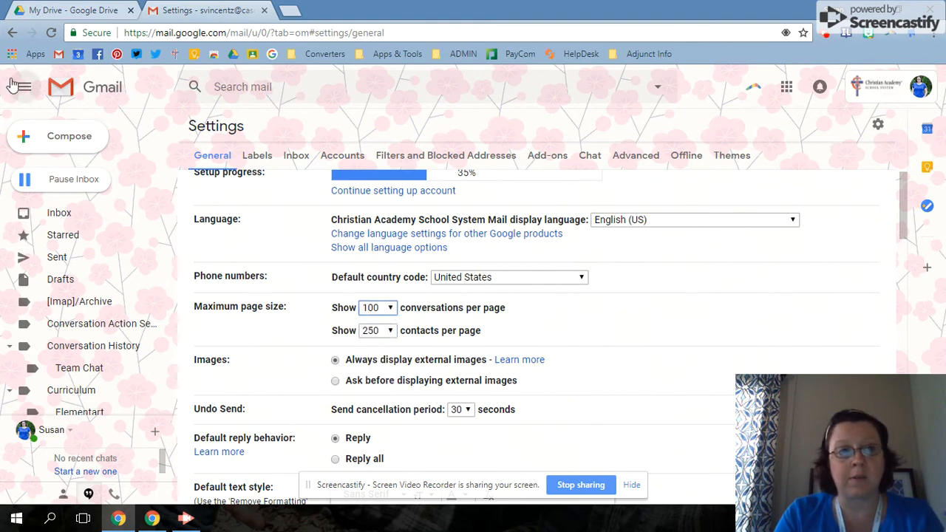
# Return to the inbox and reopen the full mail settings
pyautogui.click(12, 33)
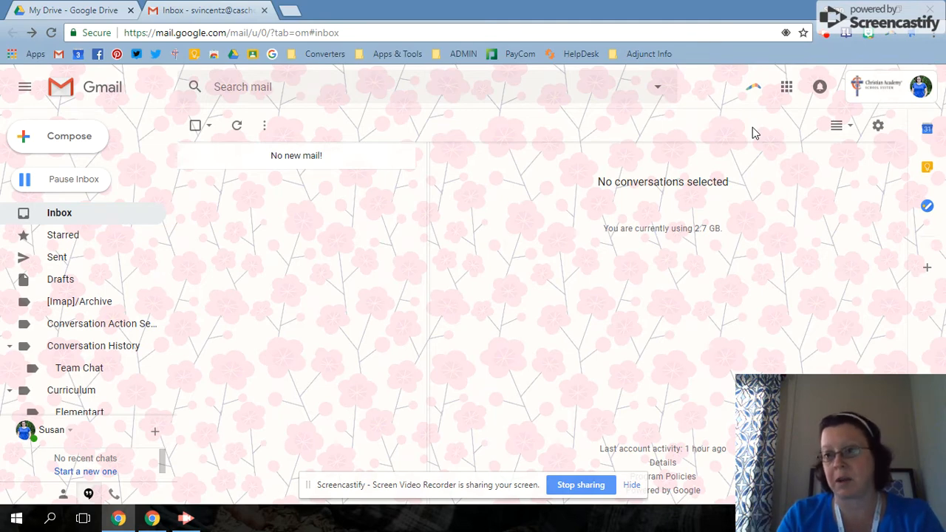
pyautogui.click(878, 126)
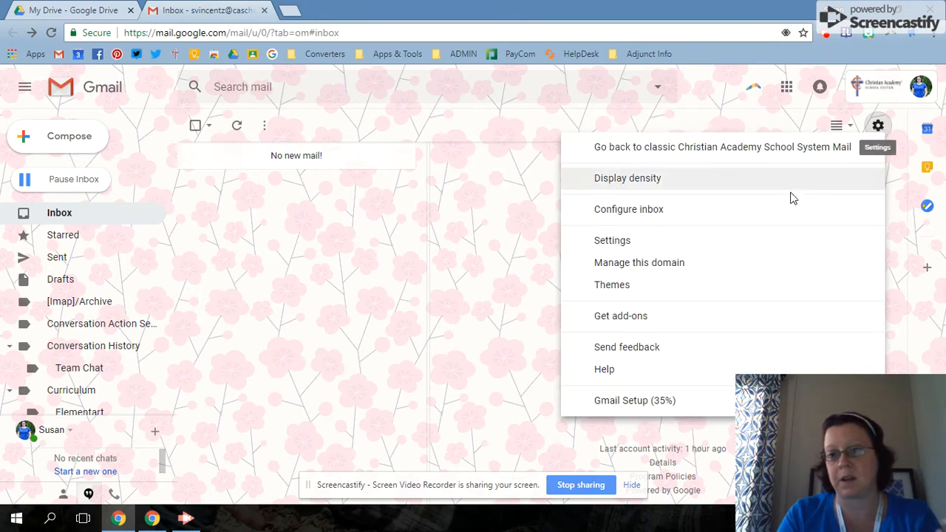
pyautogui.click(764, 241)
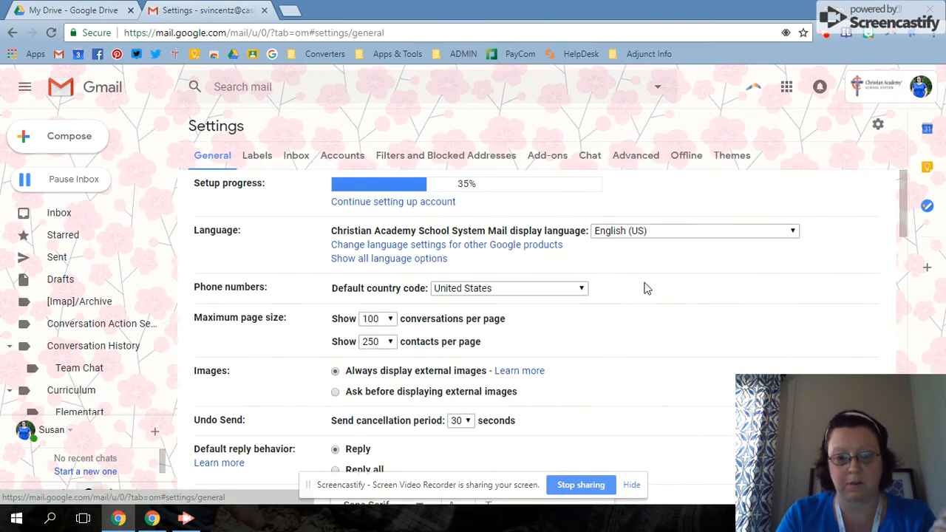
# Examine the default reply behavior, default text style and conversation view settings
pyautogui.scroll(-3, 645, 289)
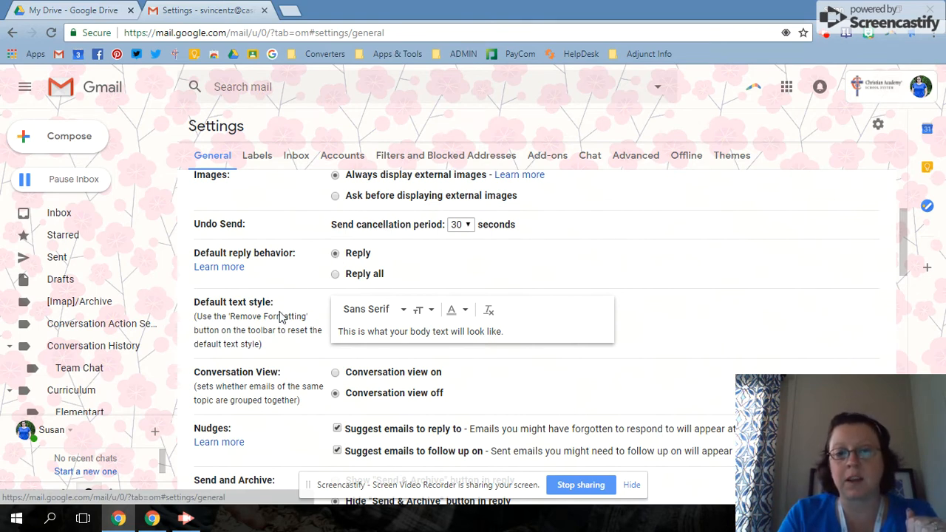
pyautogui.scroll(1, 279, 317)
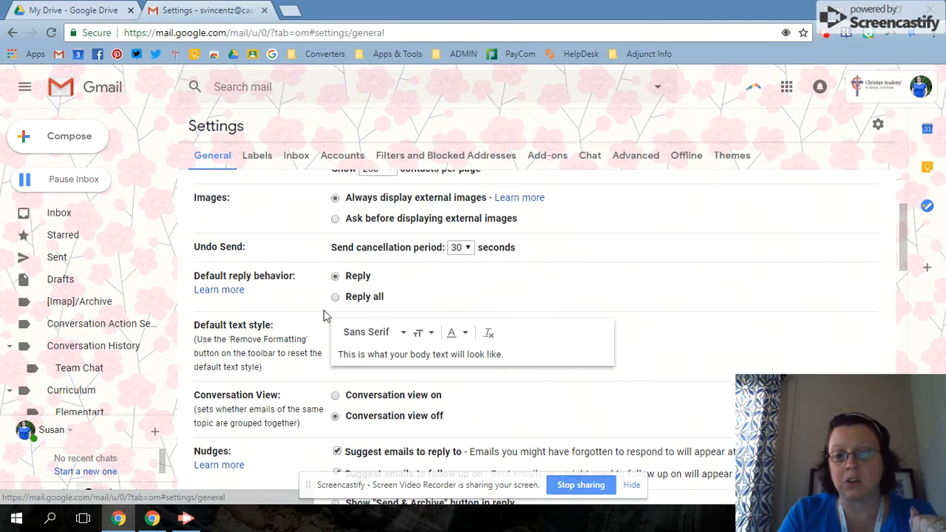
pyautogui.click(404, 334)
pyautogui.click(406, 337)
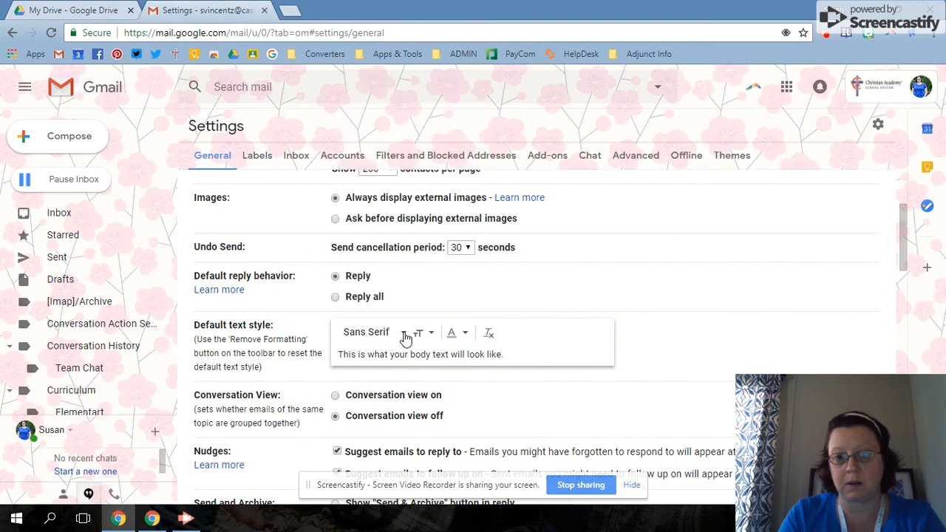
pyautogui.scroll(-3, 406, 338)
pyautogui.scroll(1, 406, 338)
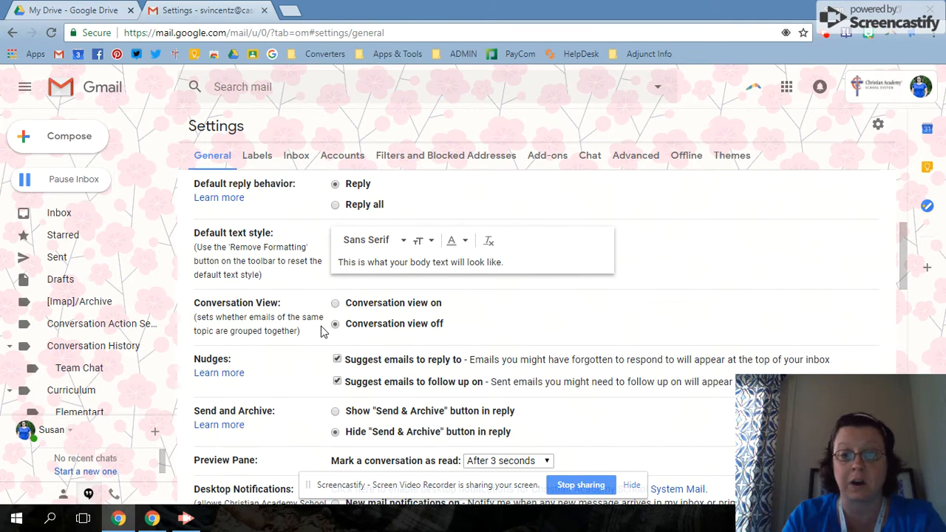
# Review the nudges and archive settings, and view the preview pane's delay choices for marking a conversation as read
pyautogui.scroll(-3, 321, 331)
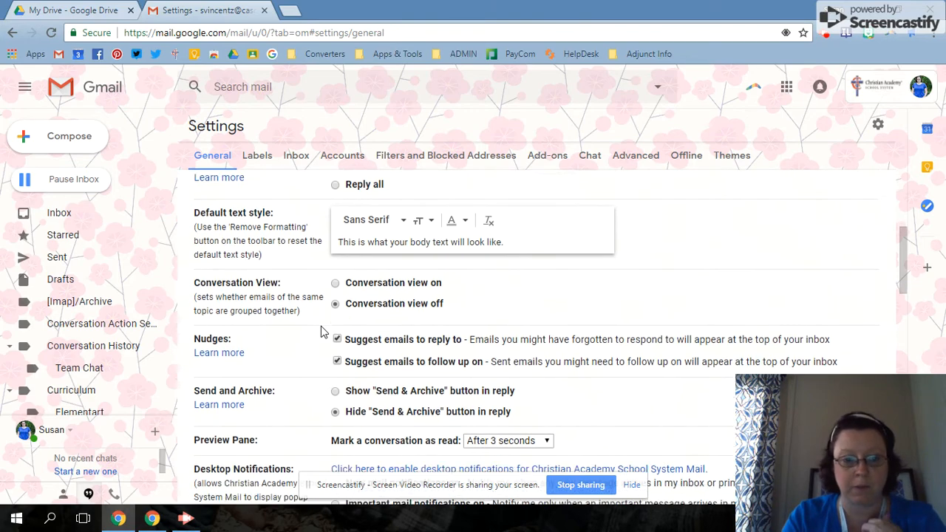
pyautogui.scroll(-1, 321, 331)
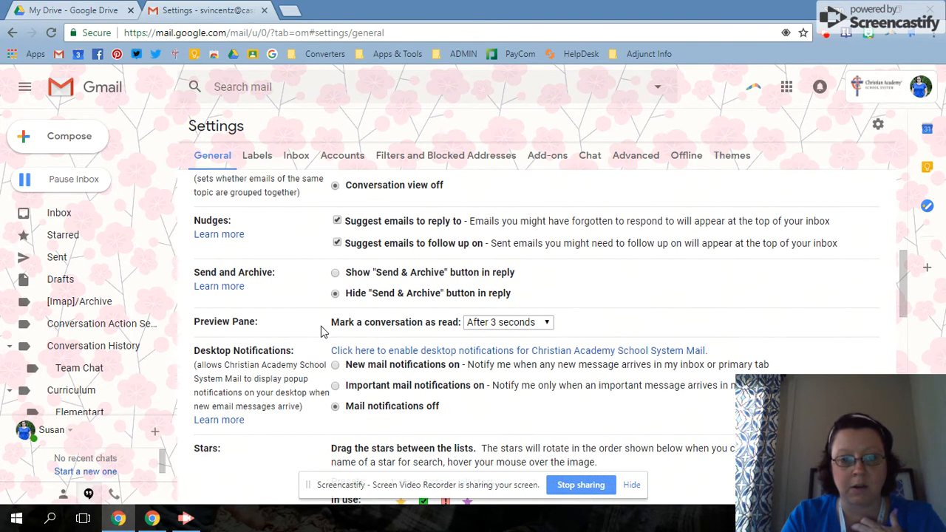
pyautogui.scroll(-2, 321, 331)
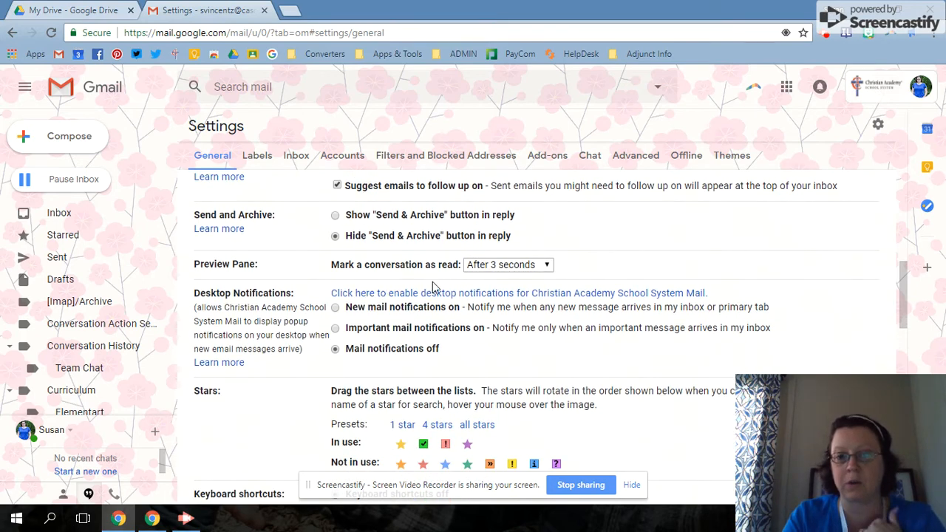
pyautogui.click(549, 268)
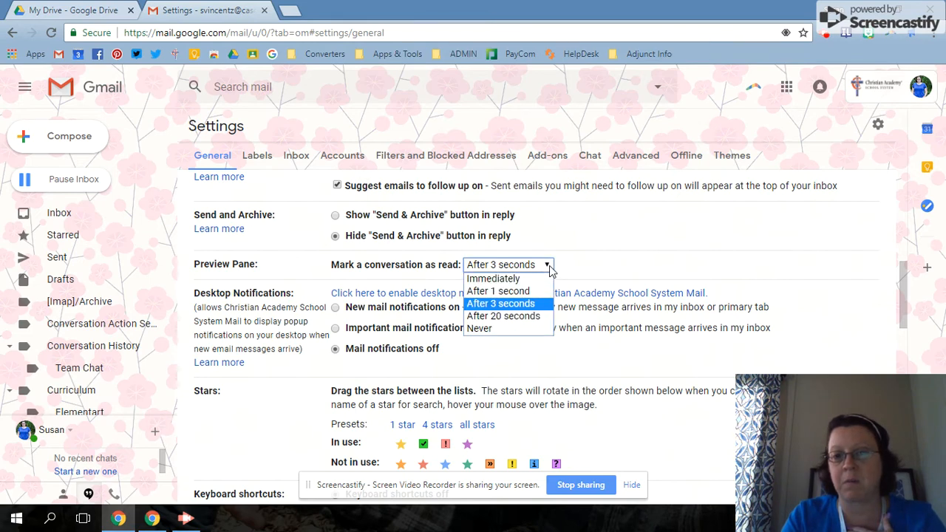
pyautogui.click(549, 268)
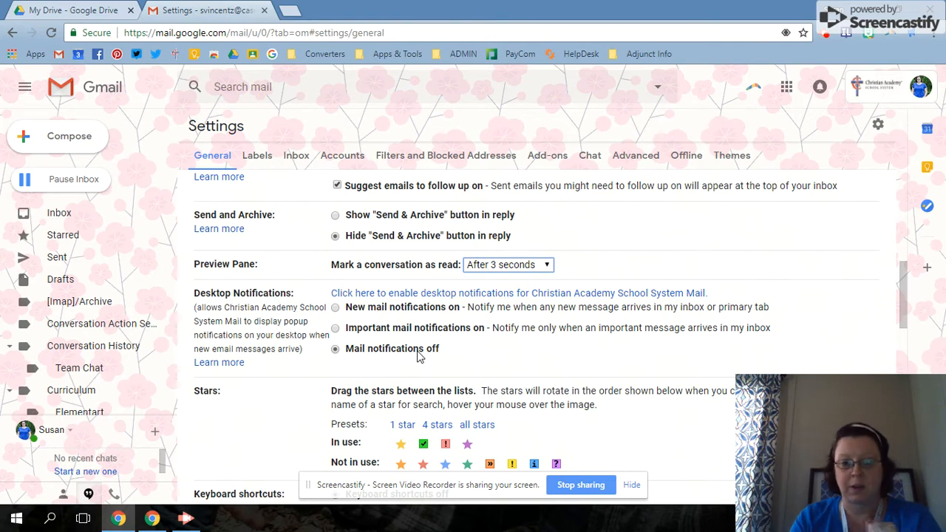
# Review the general settings for stars, keyboard shortcuts, button labels and profile picture
pyautogui.scroll(-2, 418, 354)
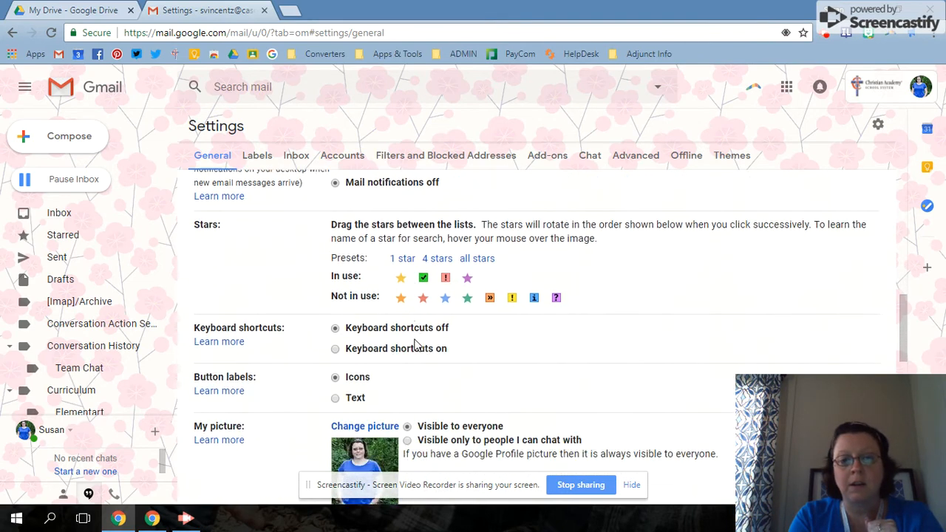
pyautogui.scroll(1, 418, 345)
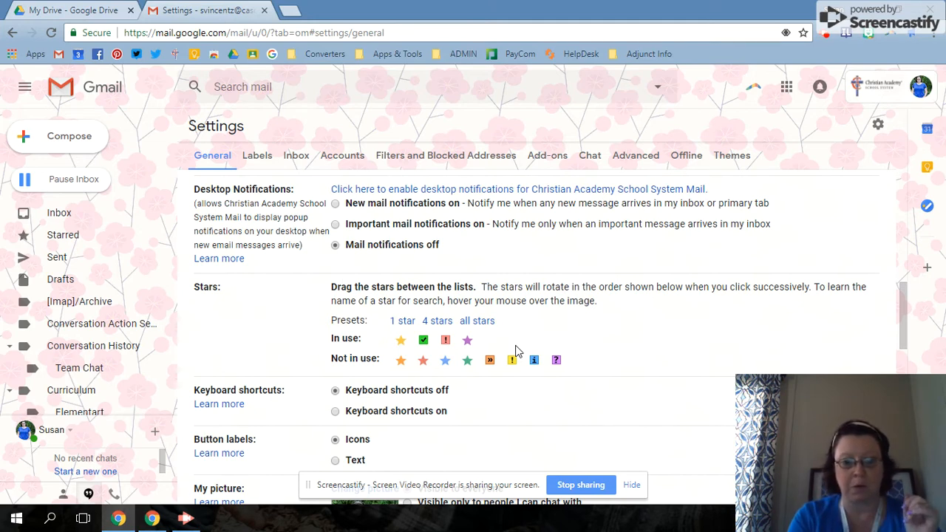
pyautogui.scroll(-4, 516, 351)
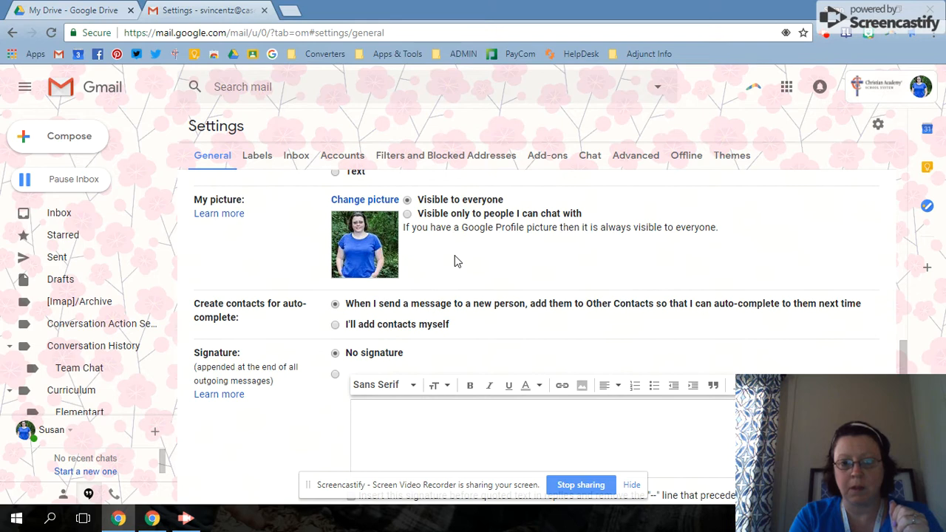
# Enable a custom signature and clear the option to insert it before quoted text in replies
pyautogui.scroll(-2, 397, 380)
pyautogui.scroll(-1, 397, 380)
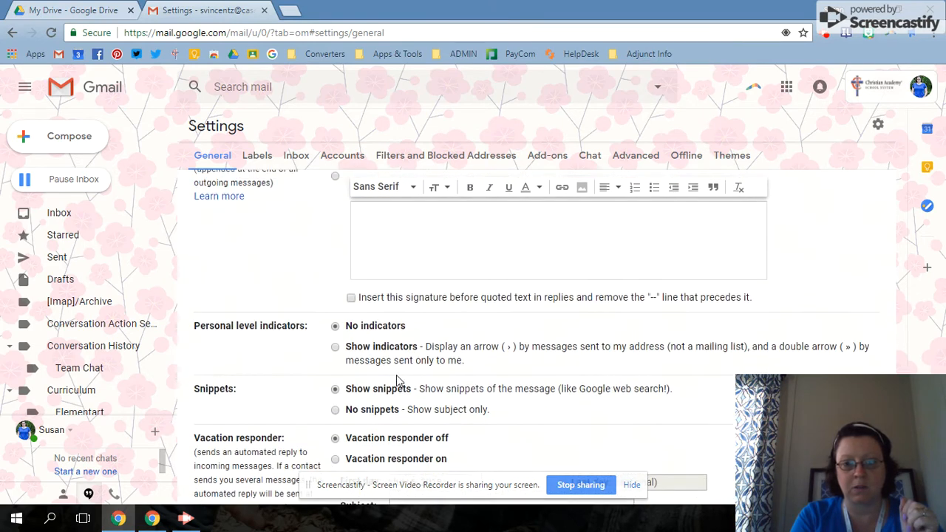
pyautogui.scroll(1, 399, 380)
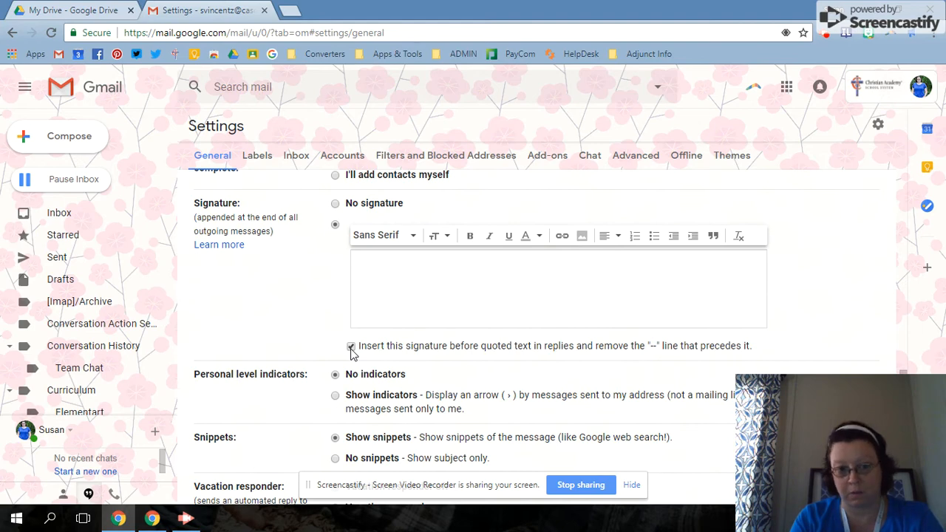
pyautogui.click(351, 347)
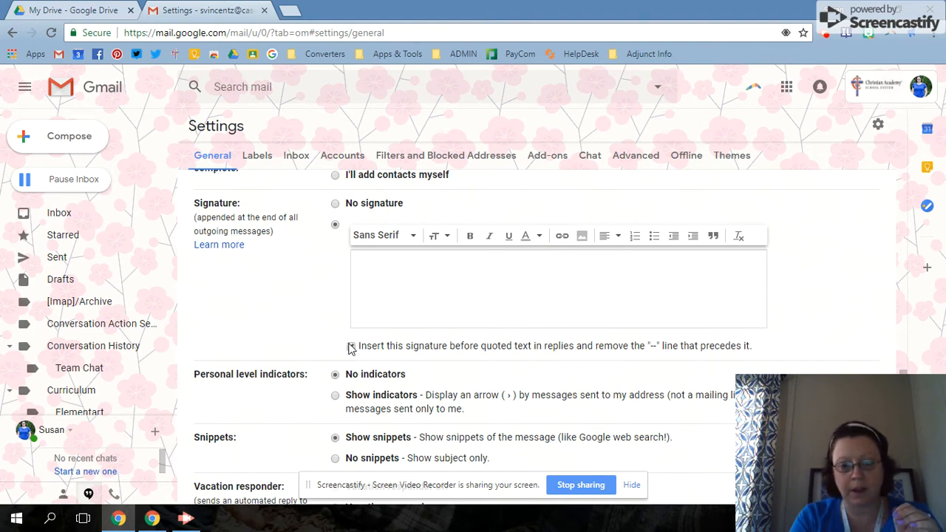
# Examine the vacation responder settings, including its dates, subject, message and recipient restrictions
pyautogui.scroll(-4, 351, 348)
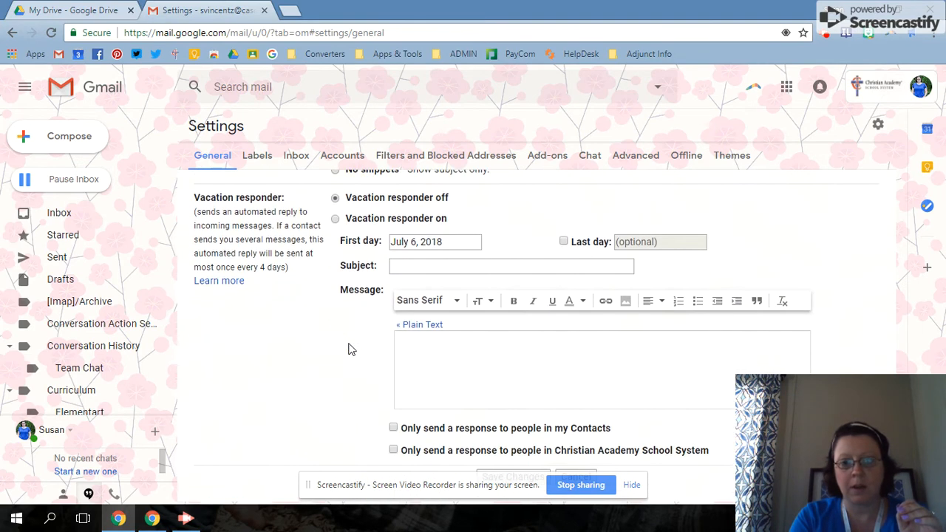
pyautogui.scroll(2, 350, 346)
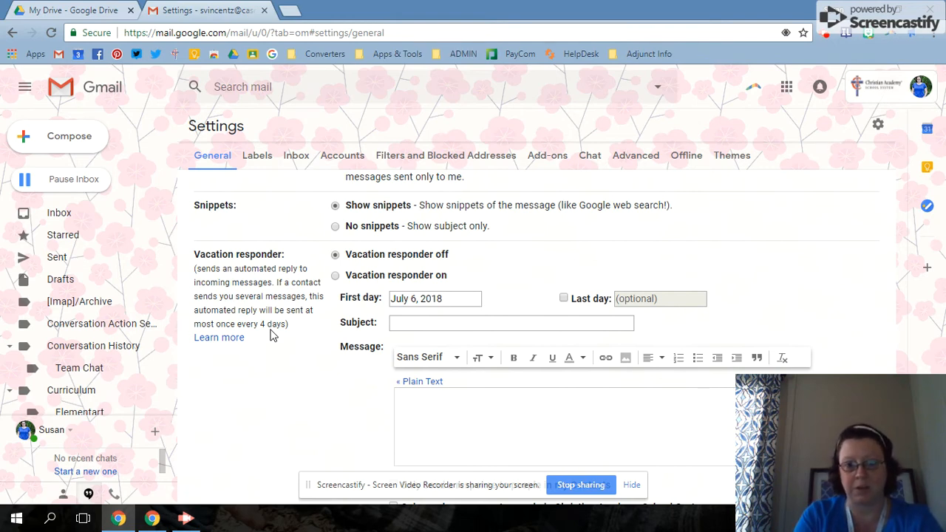
# Review the remaining vacation responder options and save the changes made to the general settings
pyautogui.click(337, 276)
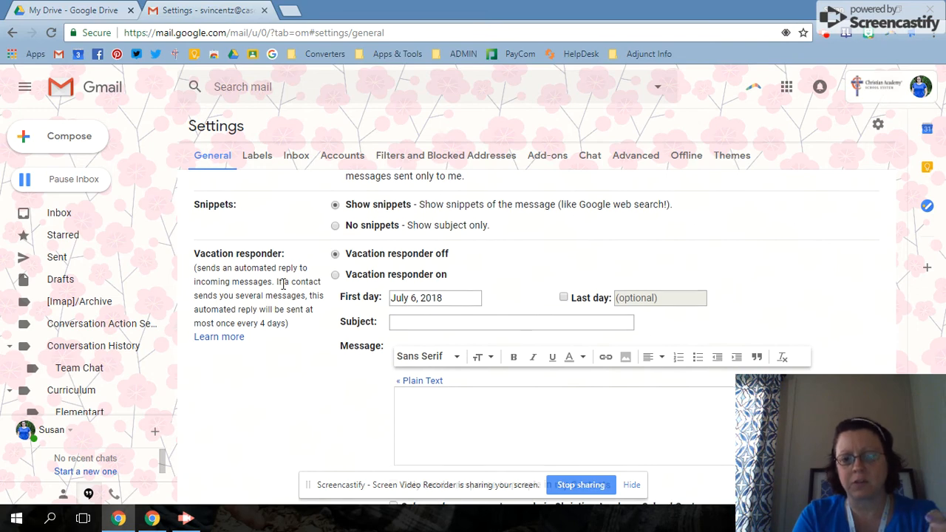
pyautogui.scroll(-2, 283, 288)
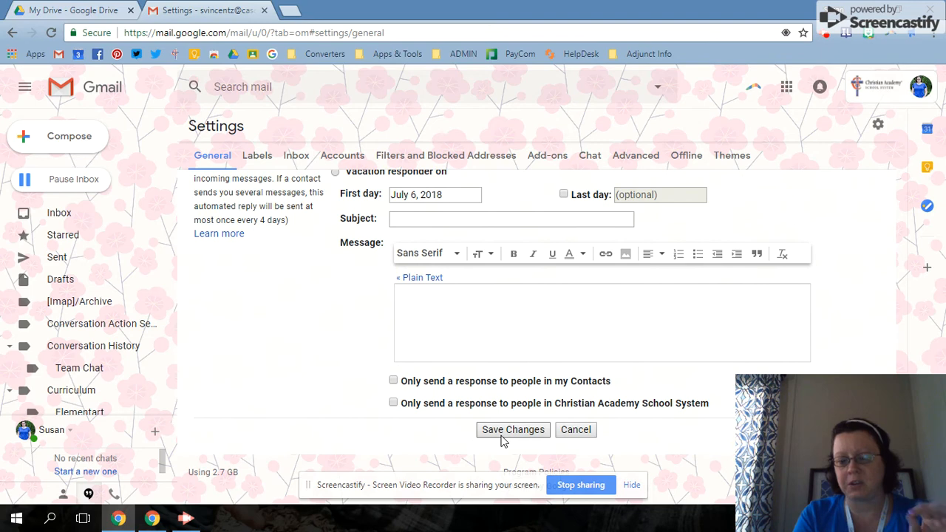
pyautogui.scroll(2, 502, 440)
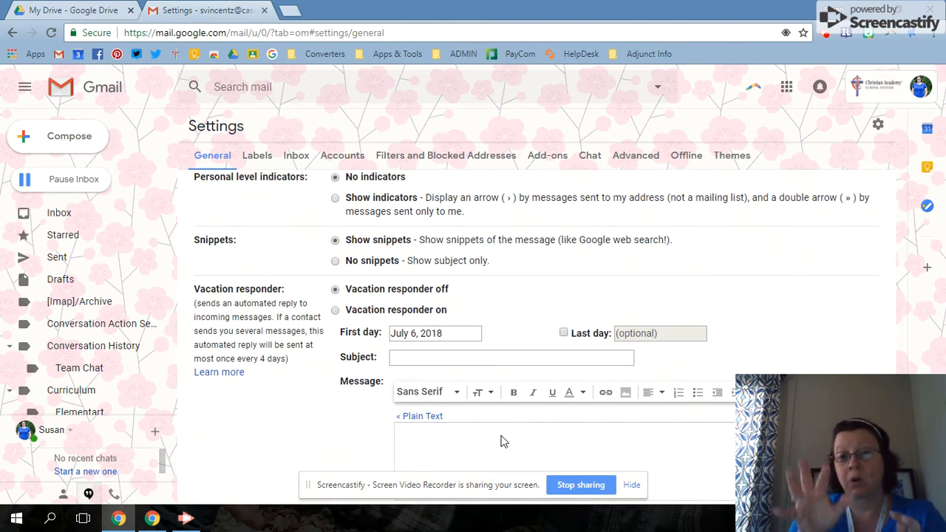
pyautogui.scroll(-2, 501, 440)
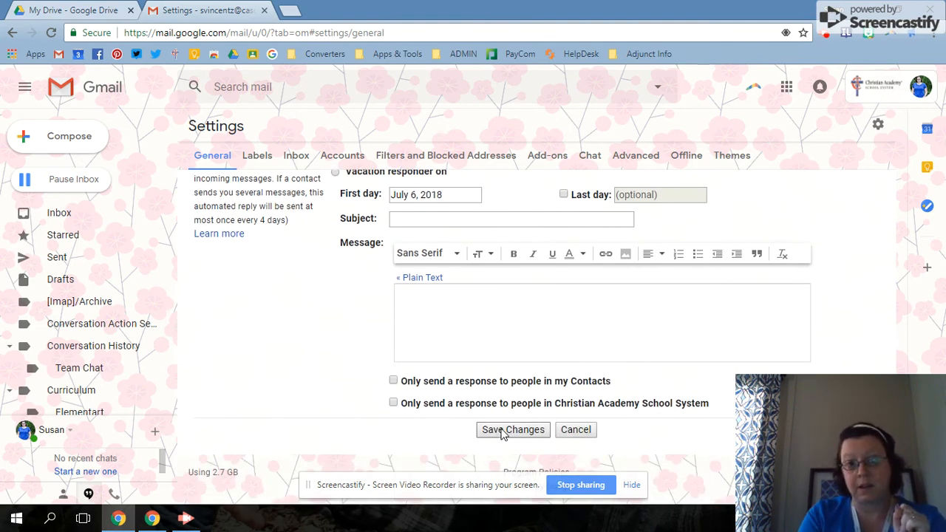
pyautogui.click(502, 434)
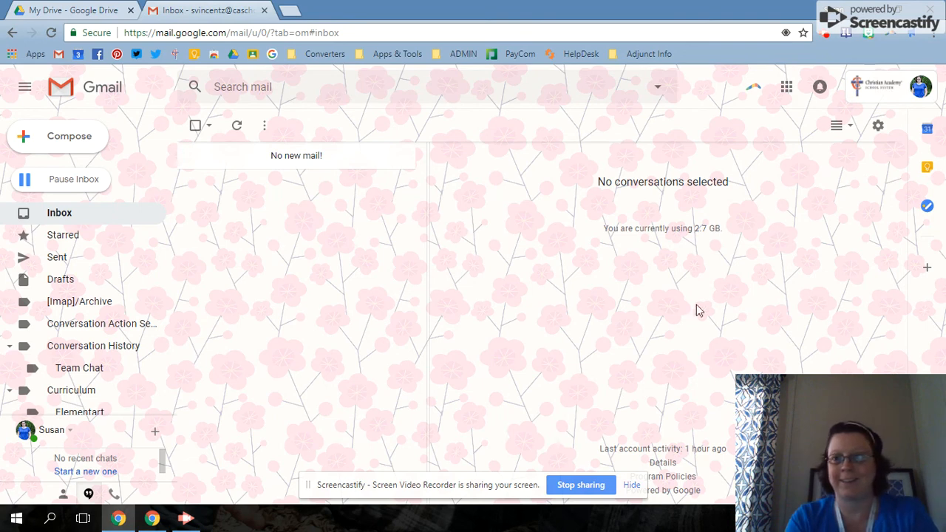
pyautogui.click(828, 34)
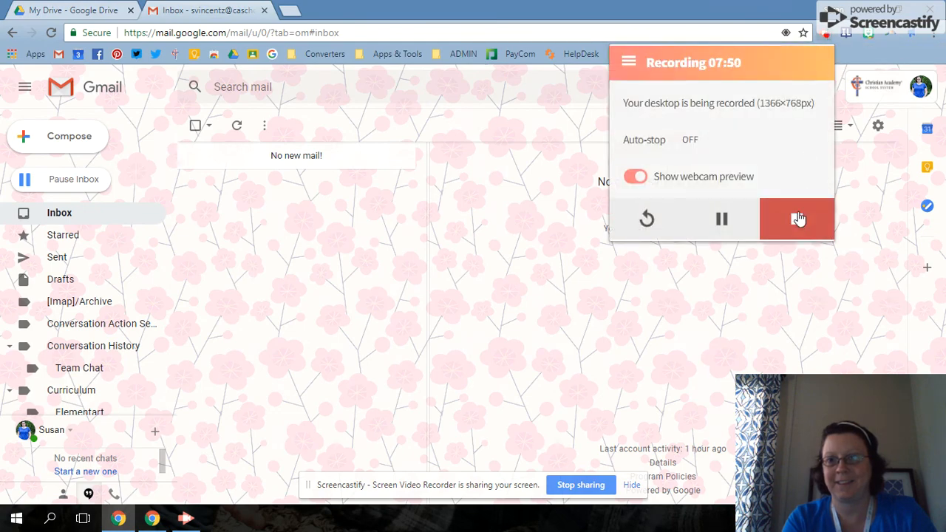